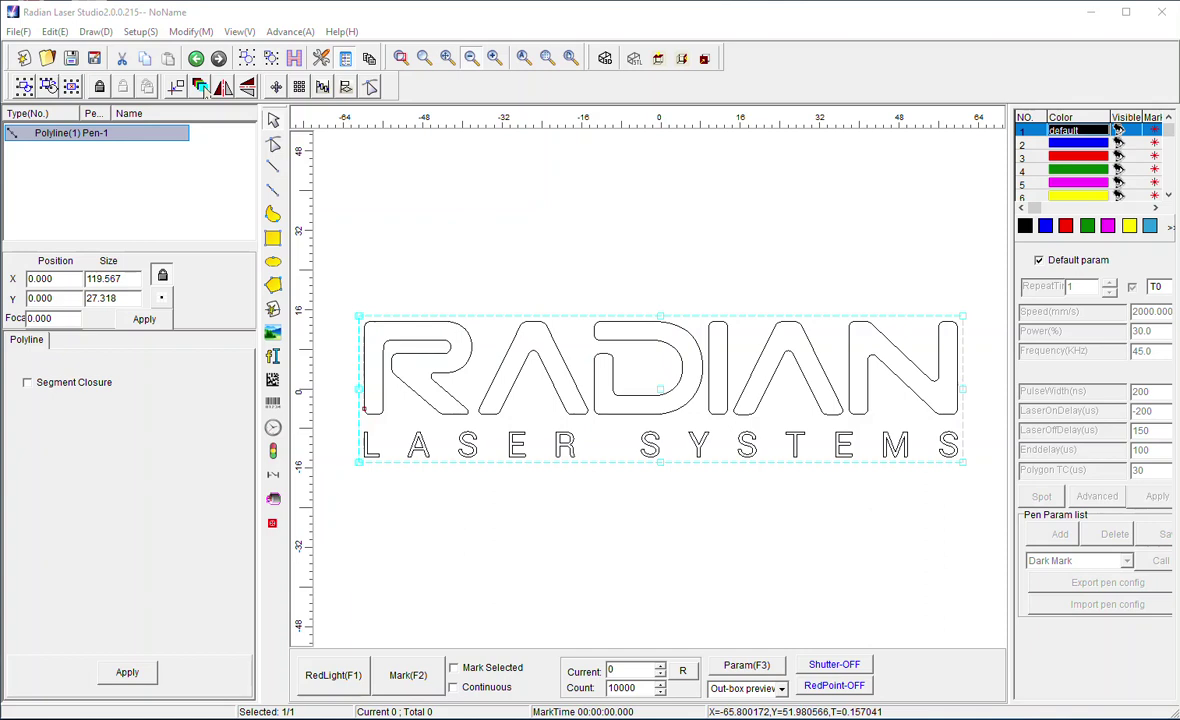
Step: Select the whole logo and uncombine it into separate letter outlines
left_click(418, 278)
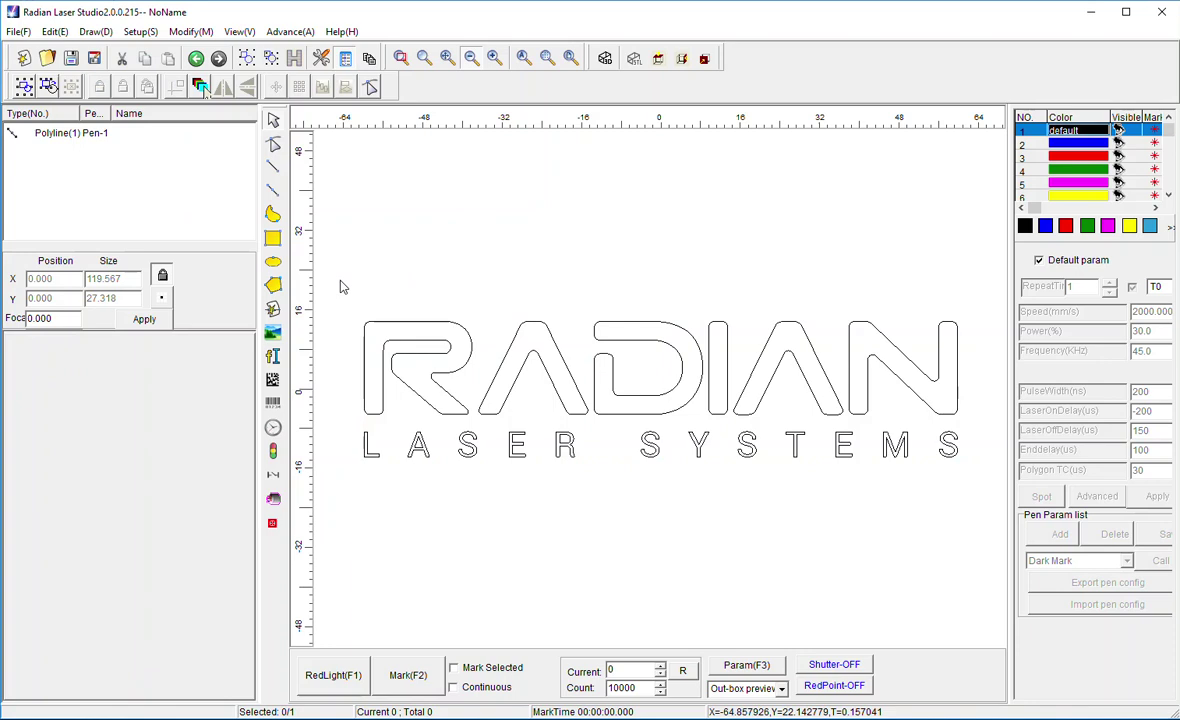
left_click_drag(342, 274, 980, 515)
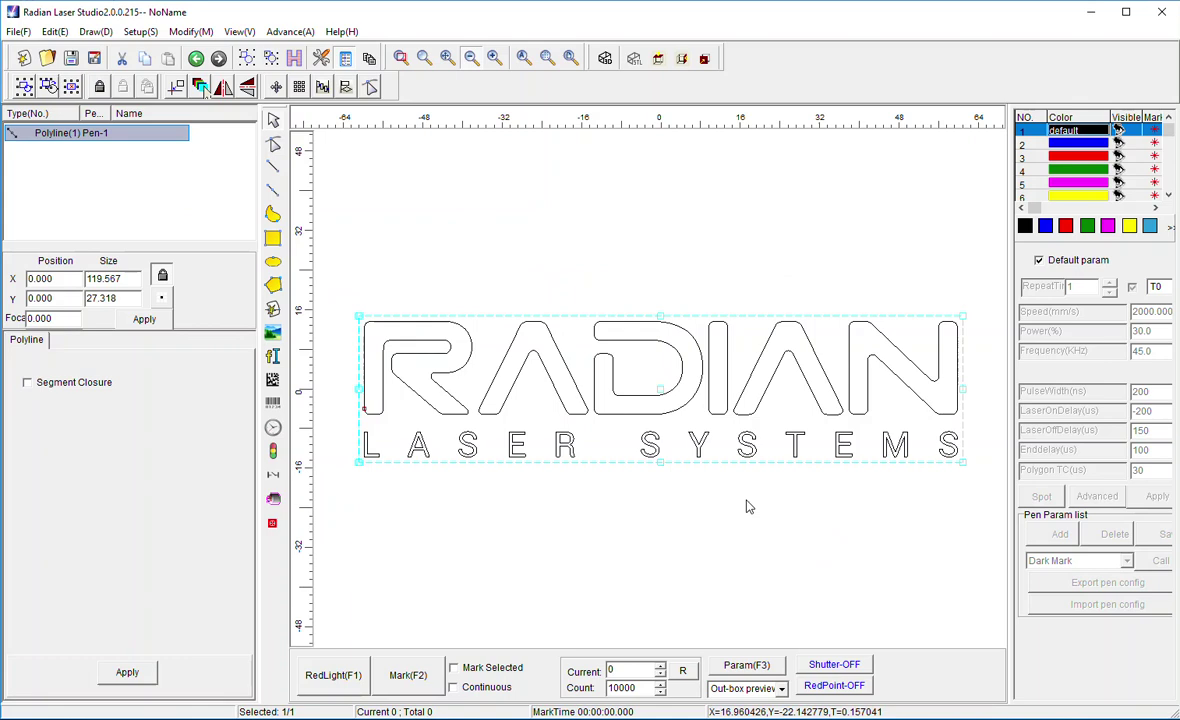
left_click(118, 140)
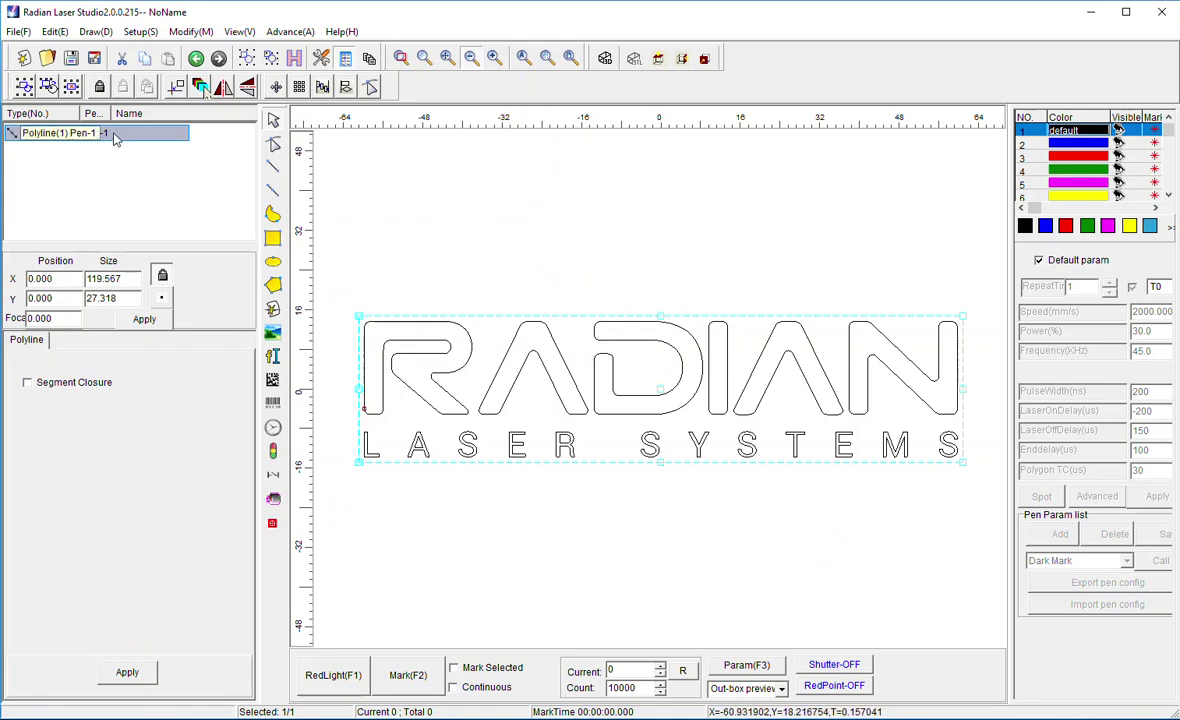
left_click(55, 31)
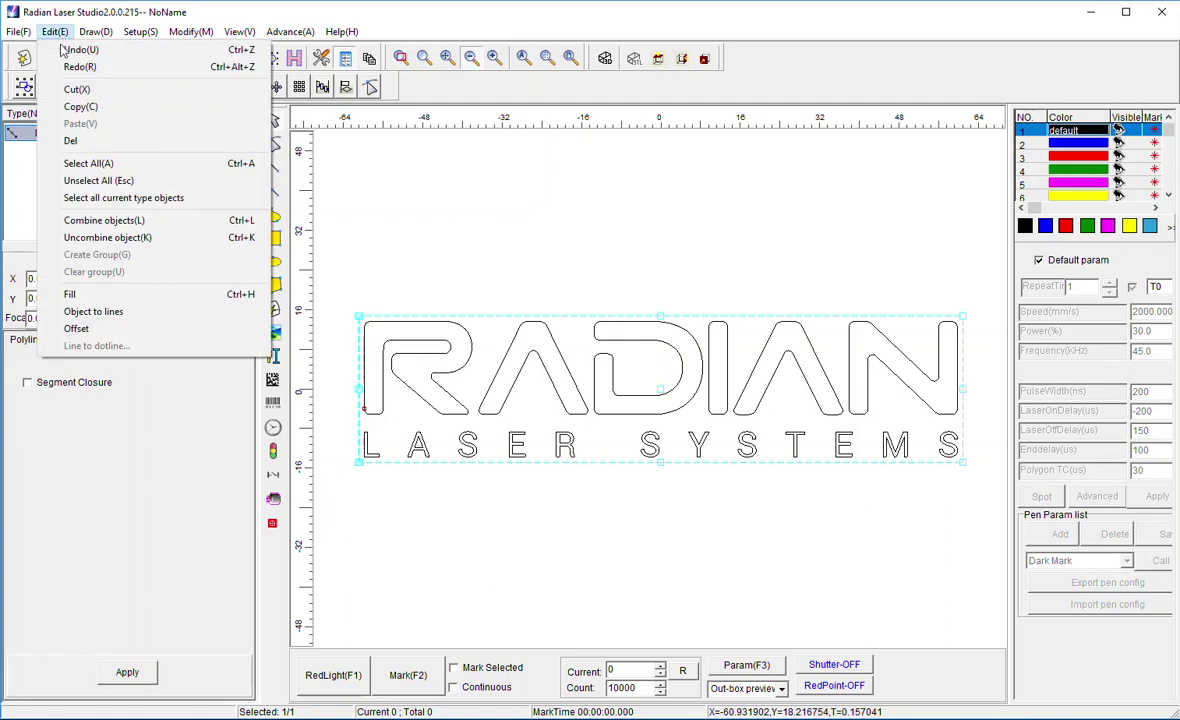
left_click(132, 237)
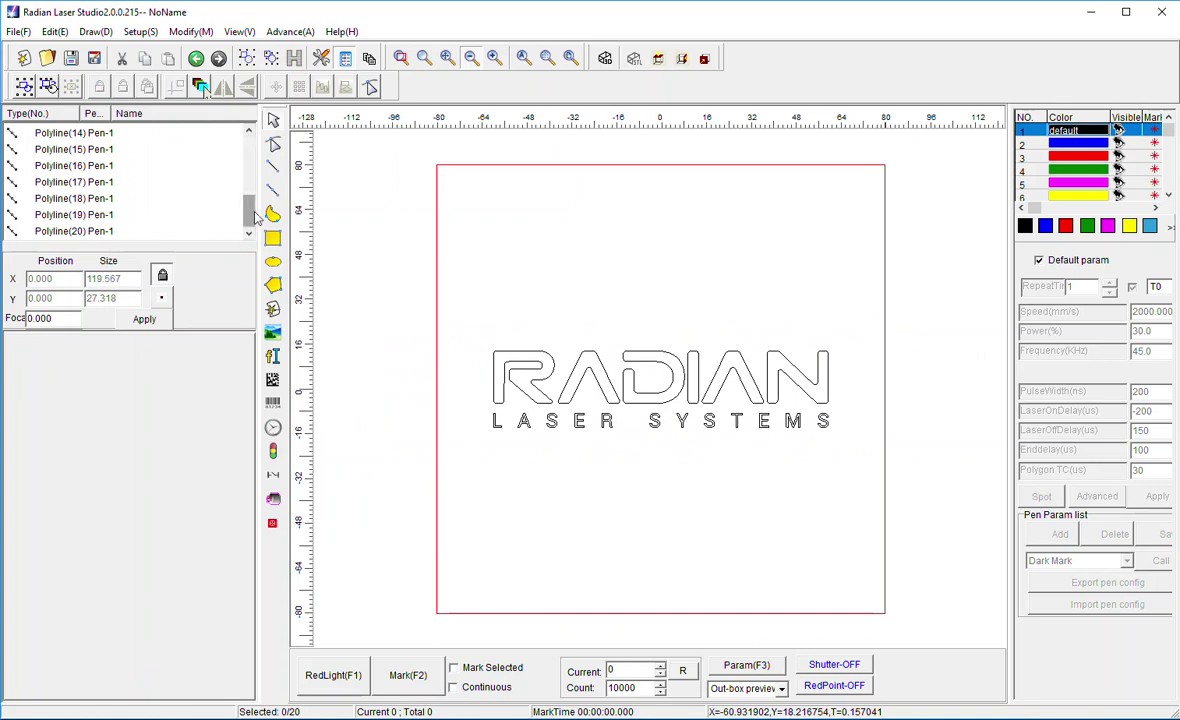
scroll(232, 175, "up", 5)
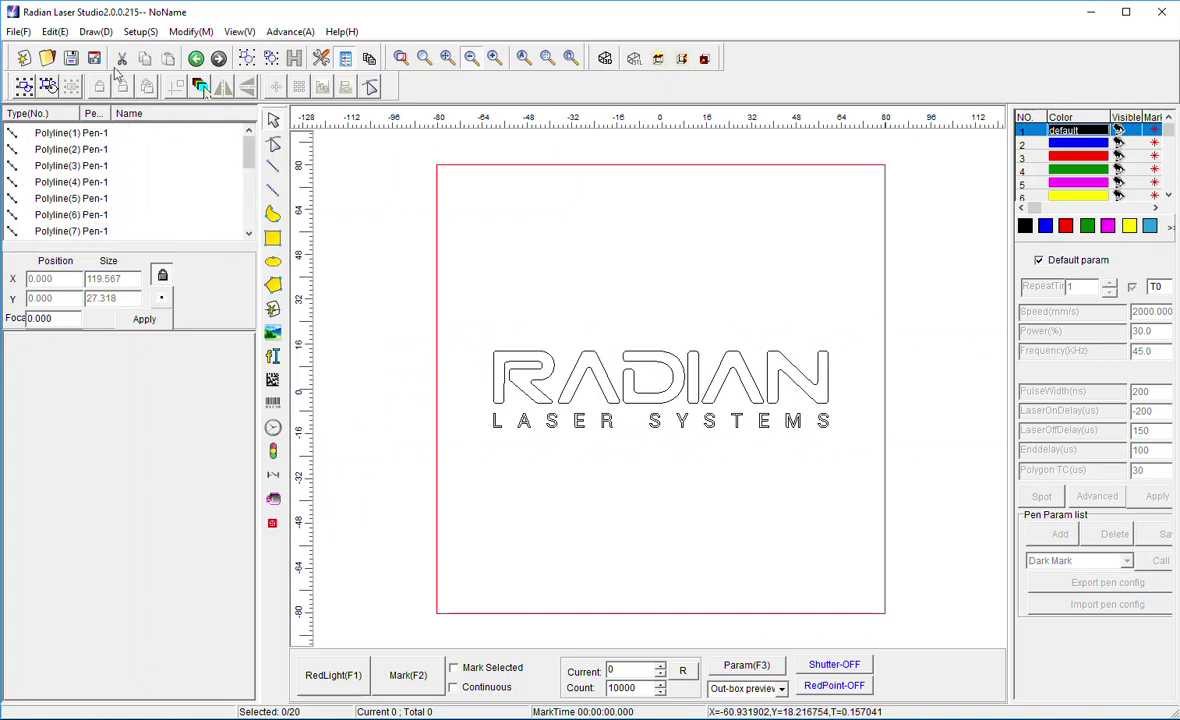
Step: Check that the R, A and D outlines are now individual objects
left_click(540, 386)
left_click(597, 380)
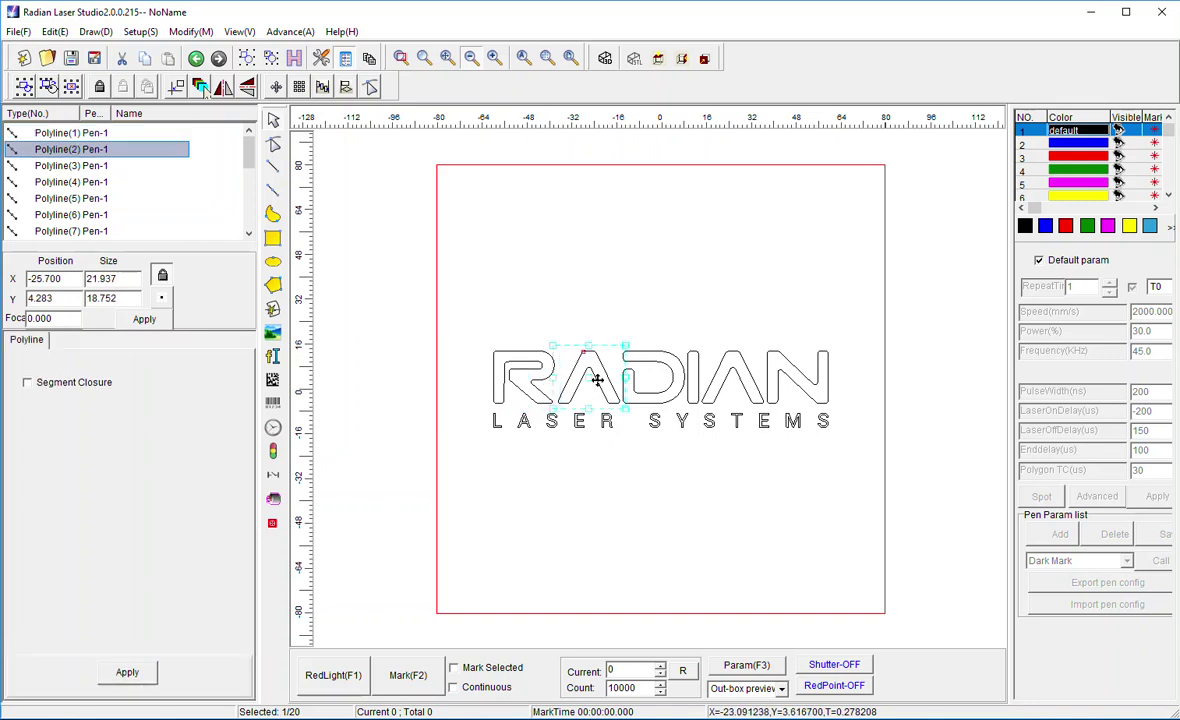
left_click(630, 368)
left_click(627, 370)
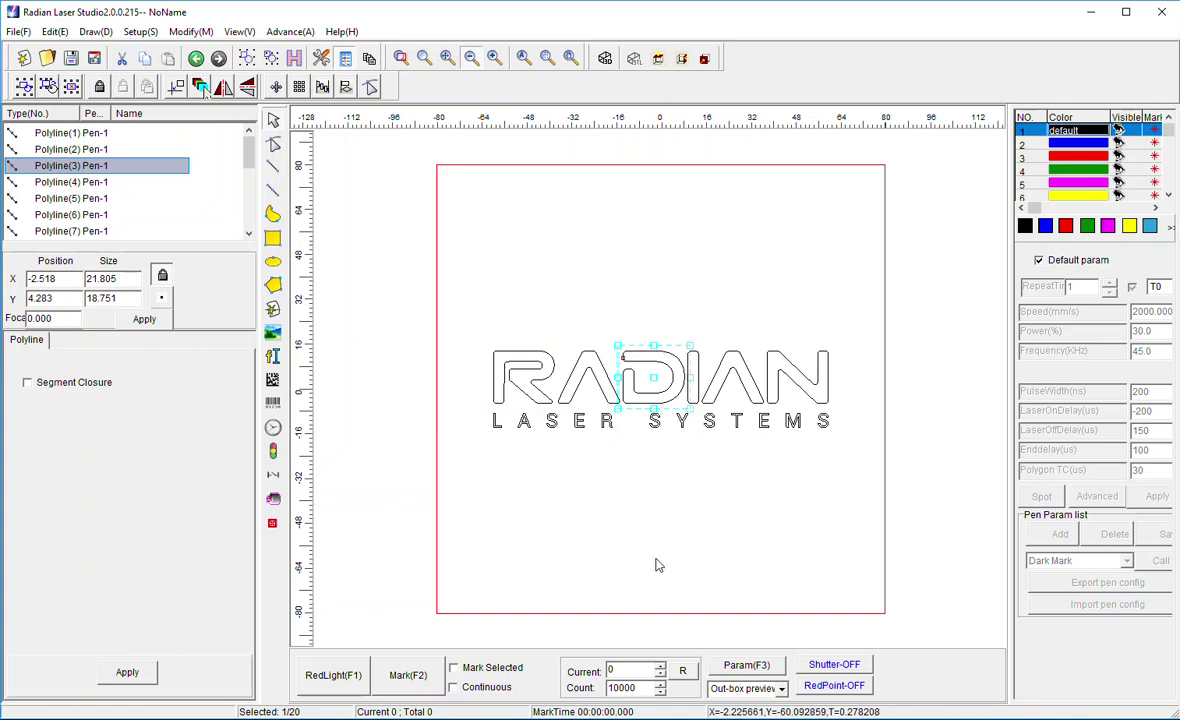
left_click(614, 524)
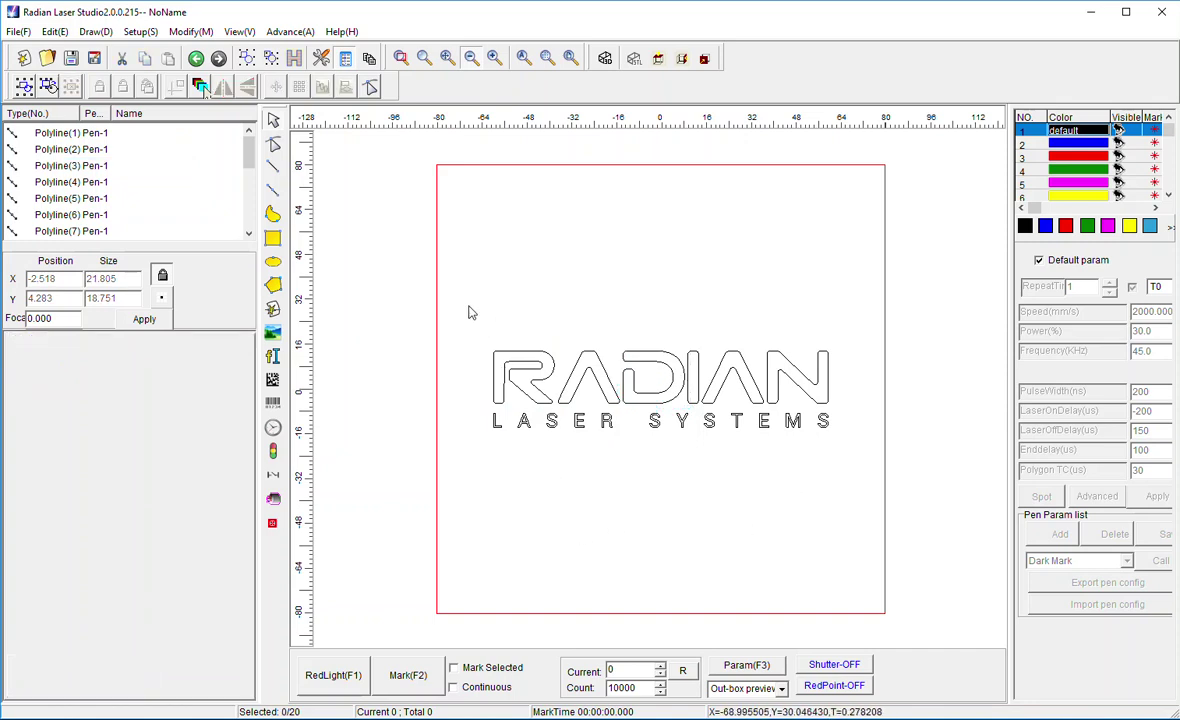
Step: Combine the RADIAN letters into a single object
left_click_drag(466, 306, 866, 414)
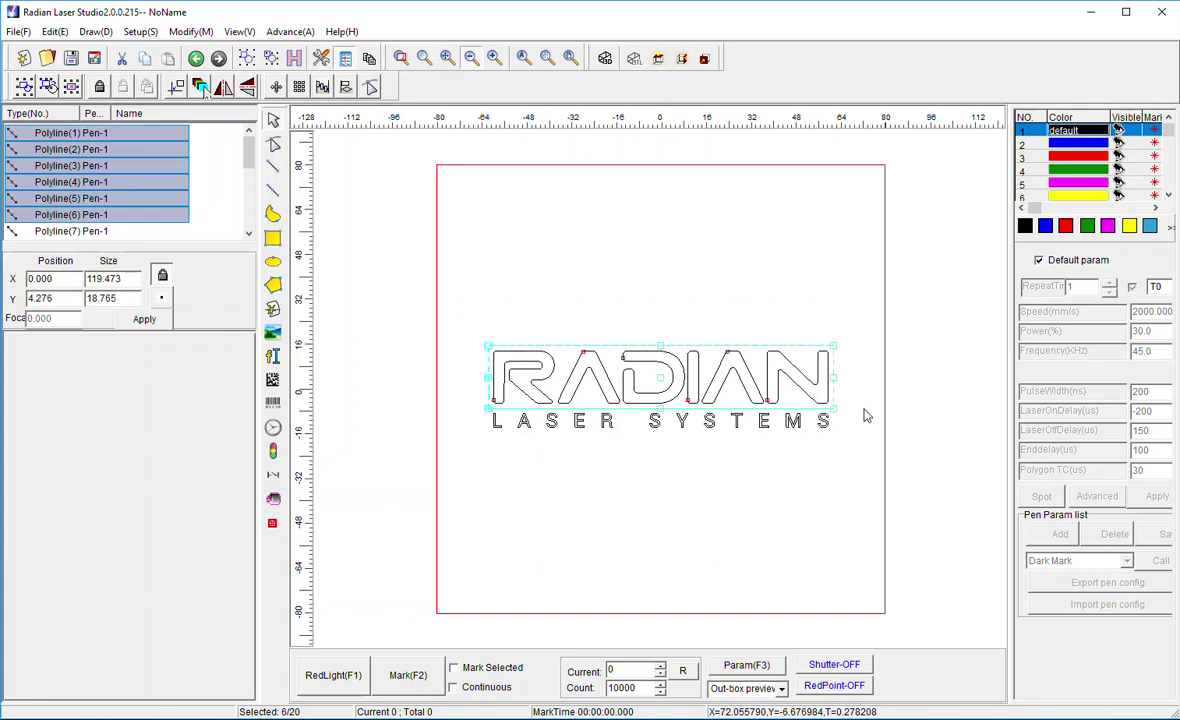
left_click(56, 32)
left_click(104, 220)
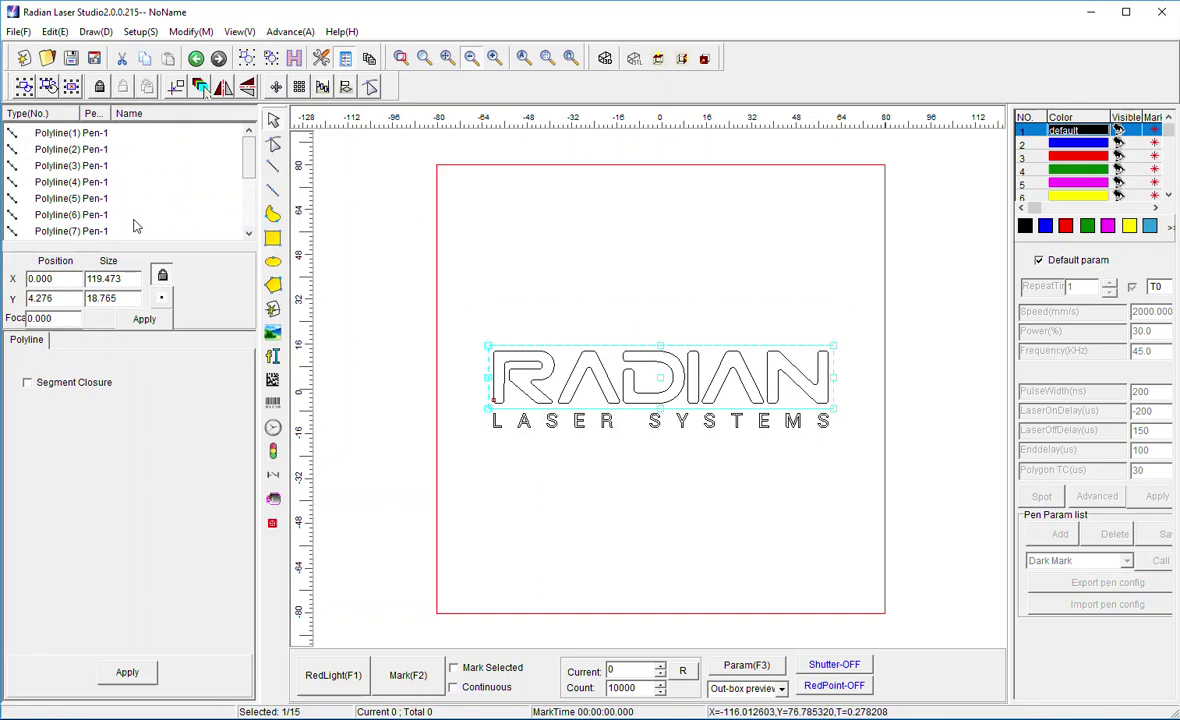
Step: Combine the LASER SYSTEMS letters into a second single object
left_click_drag(481, 408, 852, 444)
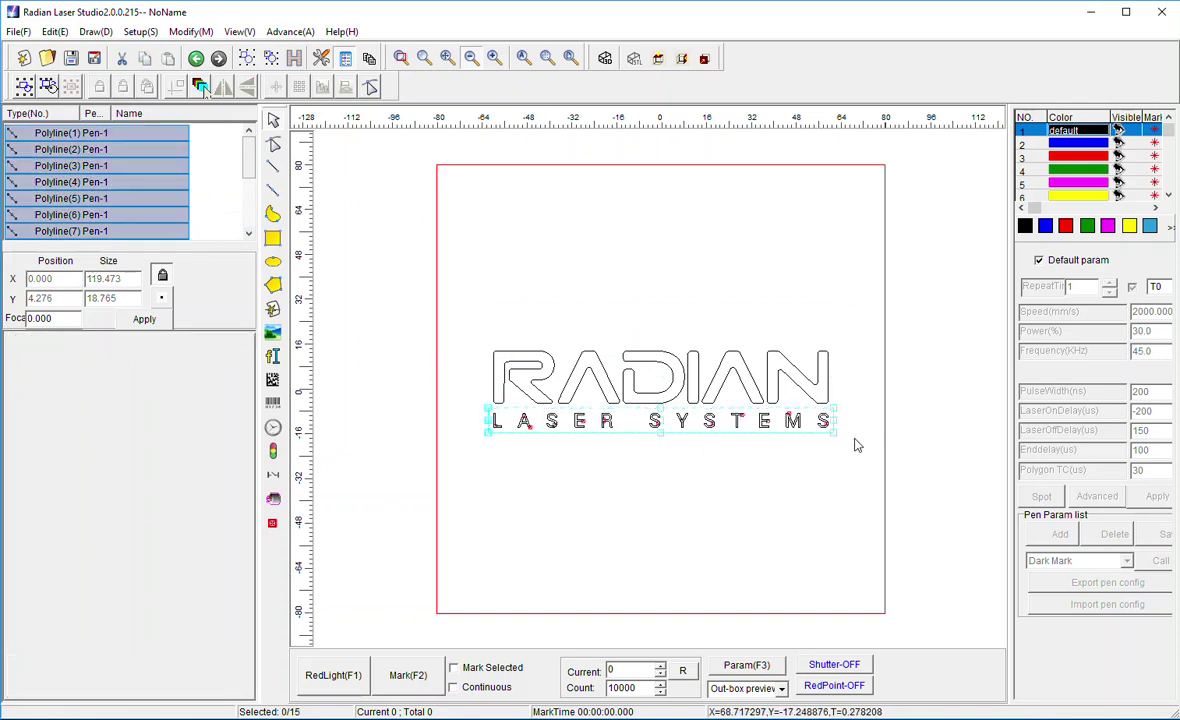
left_click(55, 32)
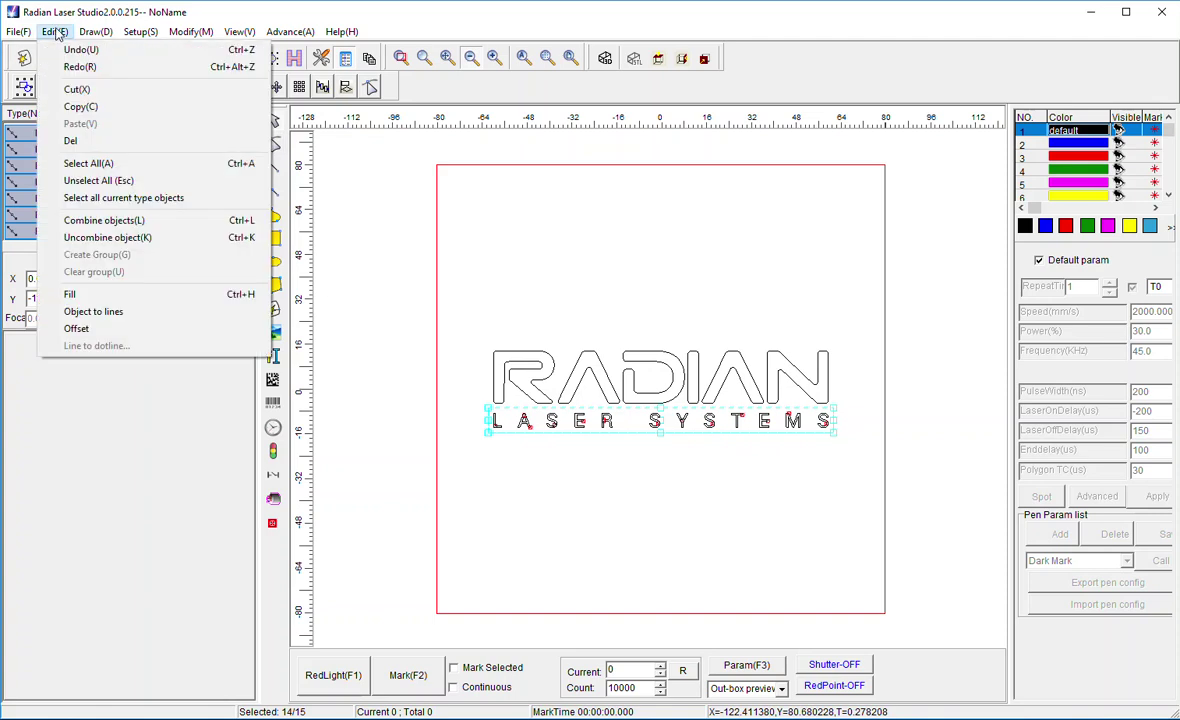
left_click(124, 228)
left_click(448, 512)
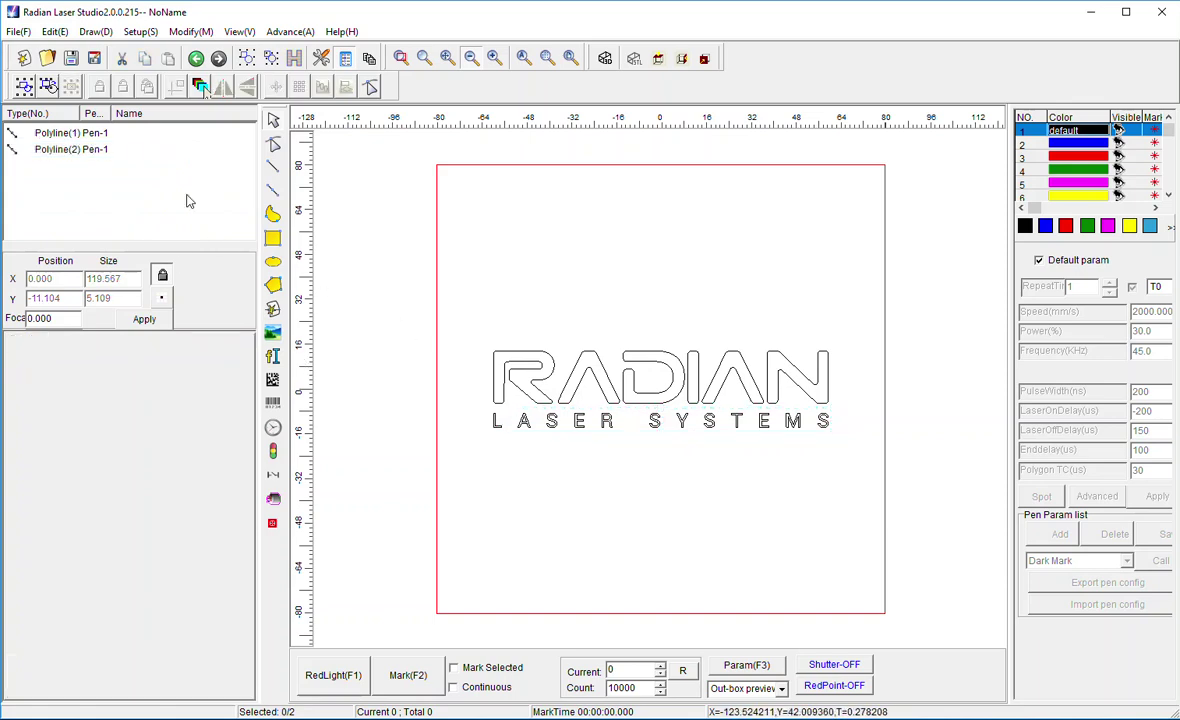
Step: Verify the RADIAN and LASER SYSTEMS objects are each selectable as one object
left_click(536, 373)
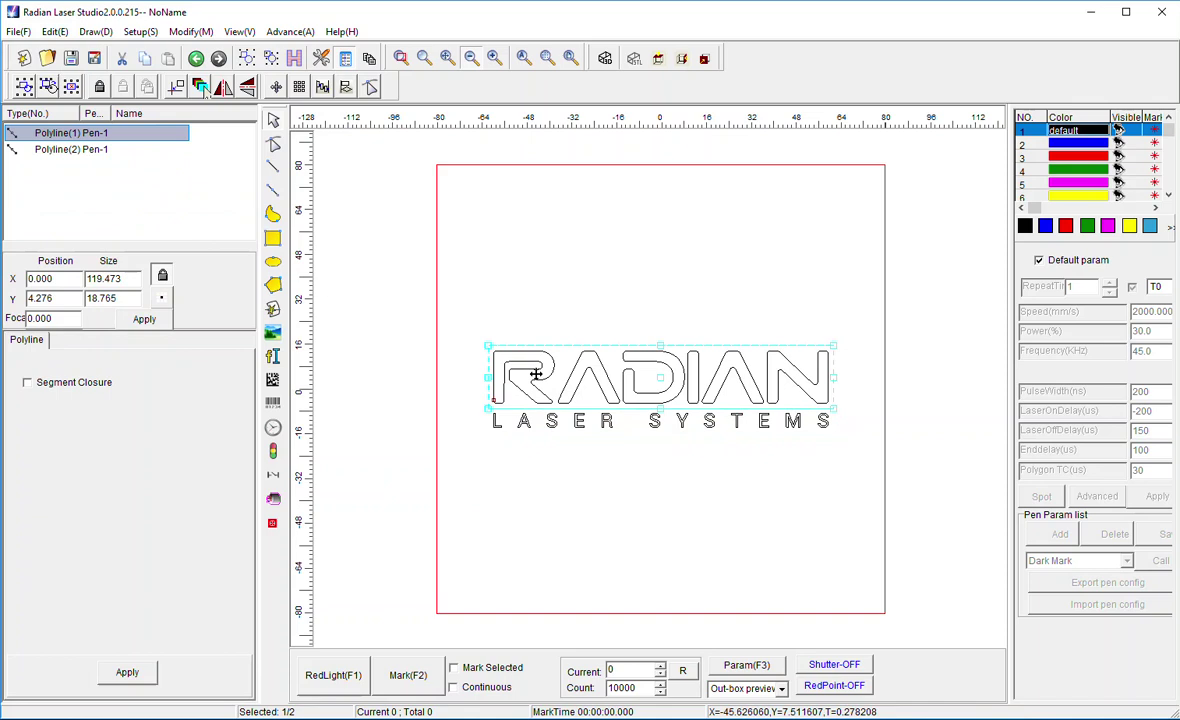
left_click(548, 432)
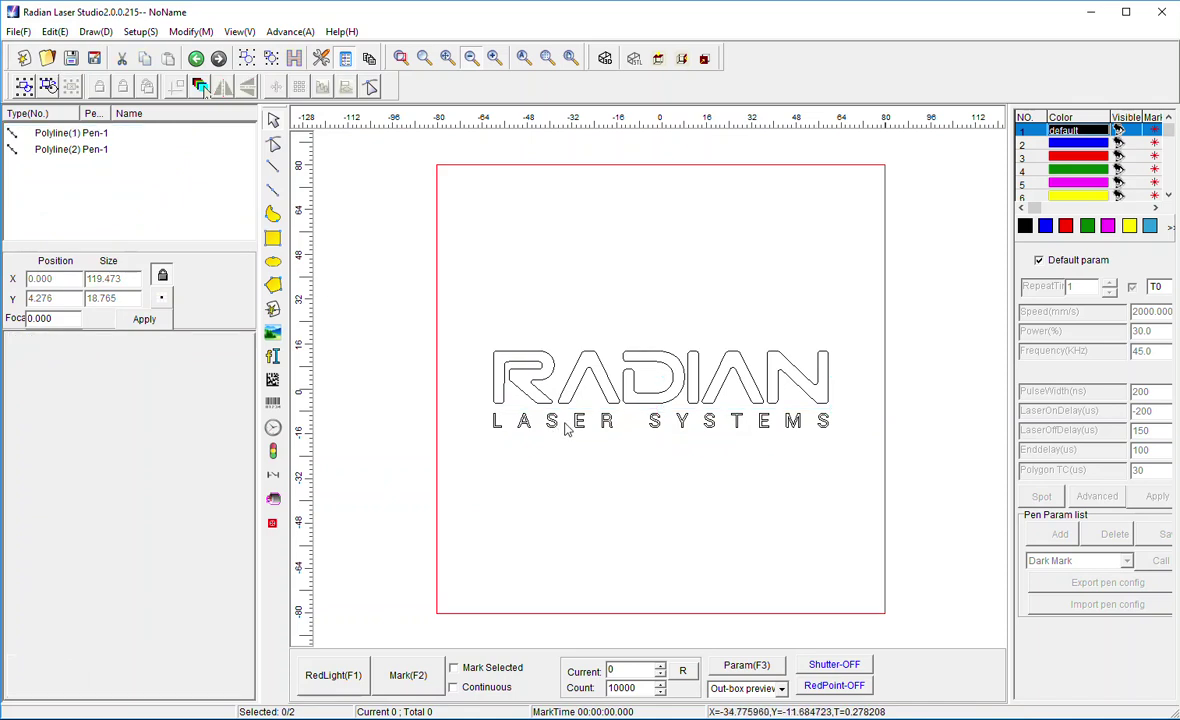
left_click(555, 426)
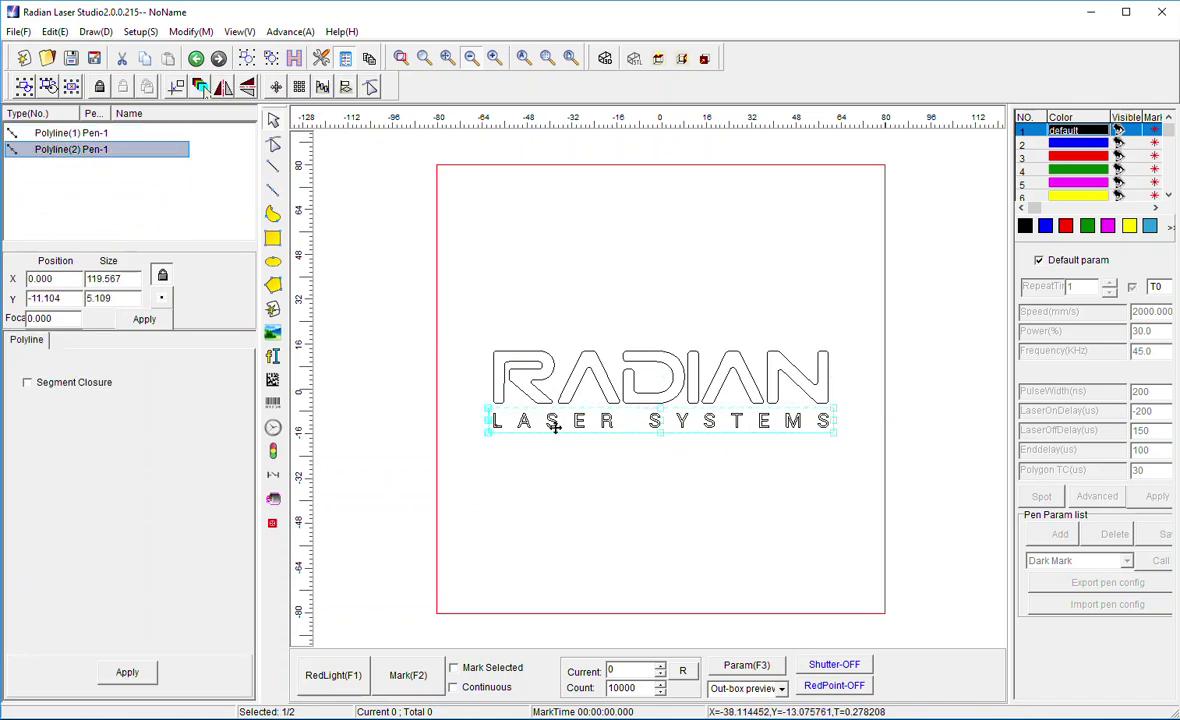
left_click(532, 493)
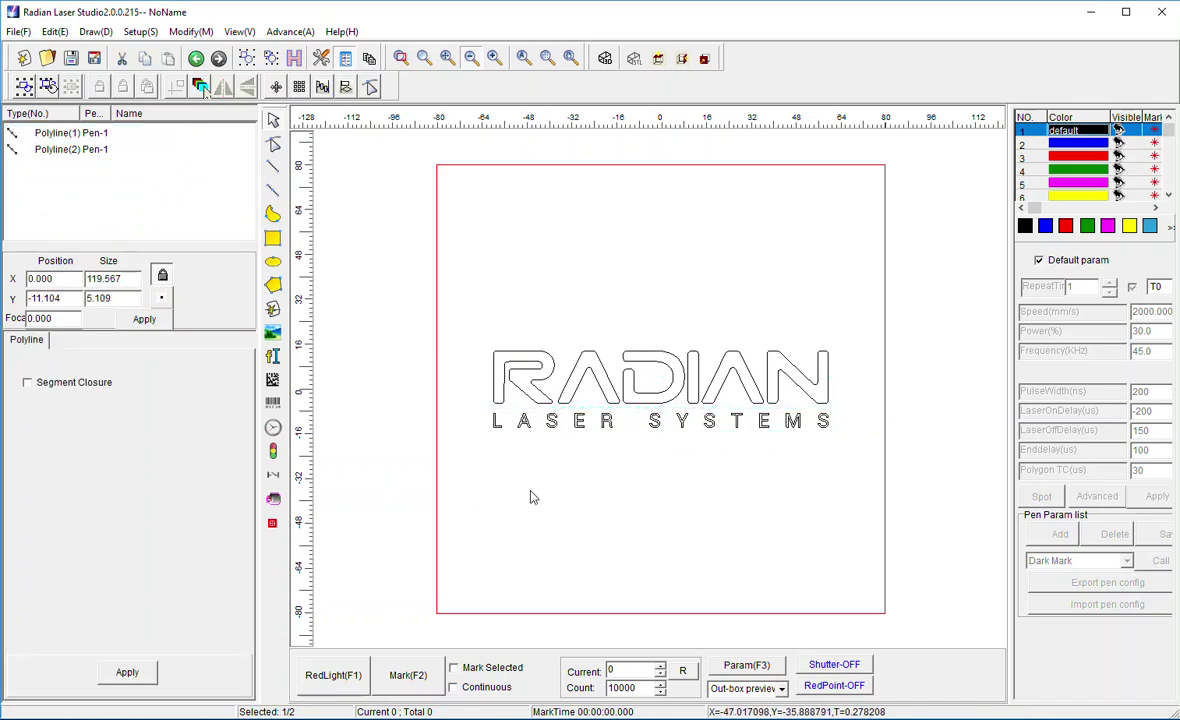
Step: Enable Fill 1 hatching on RADIAN with 0.05 mm distance and apply it
left_click(530, 362)
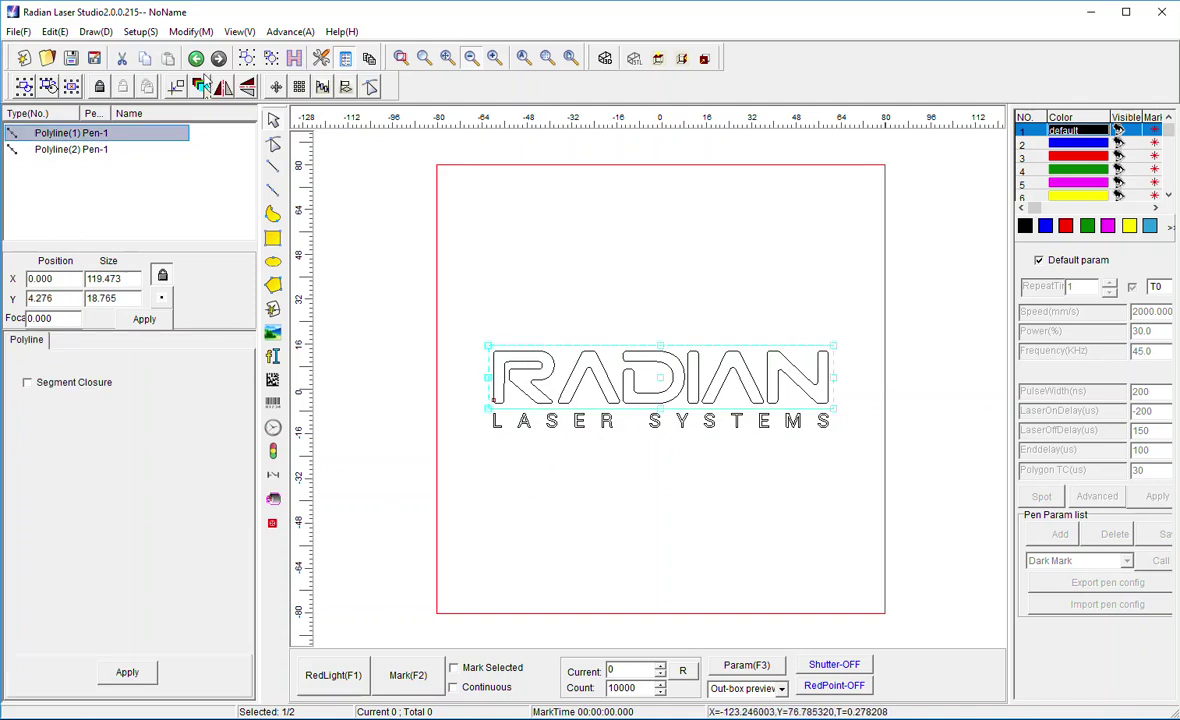
left_click(270, 58)
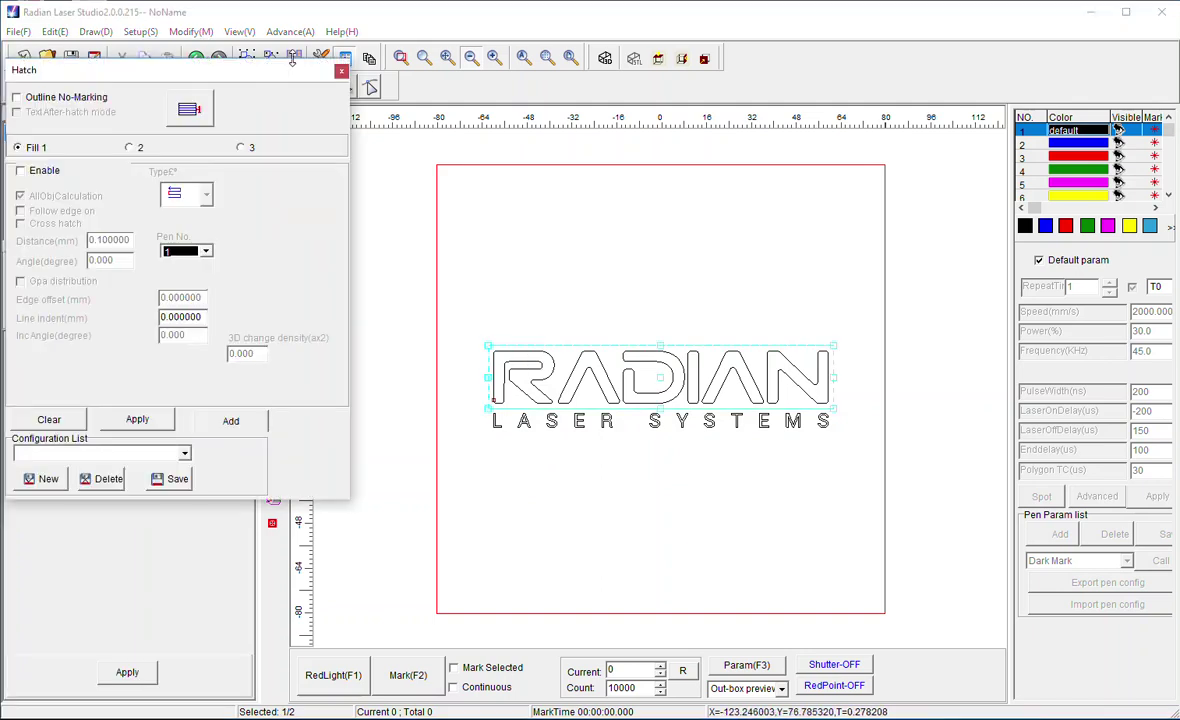
left_click(40, 173)
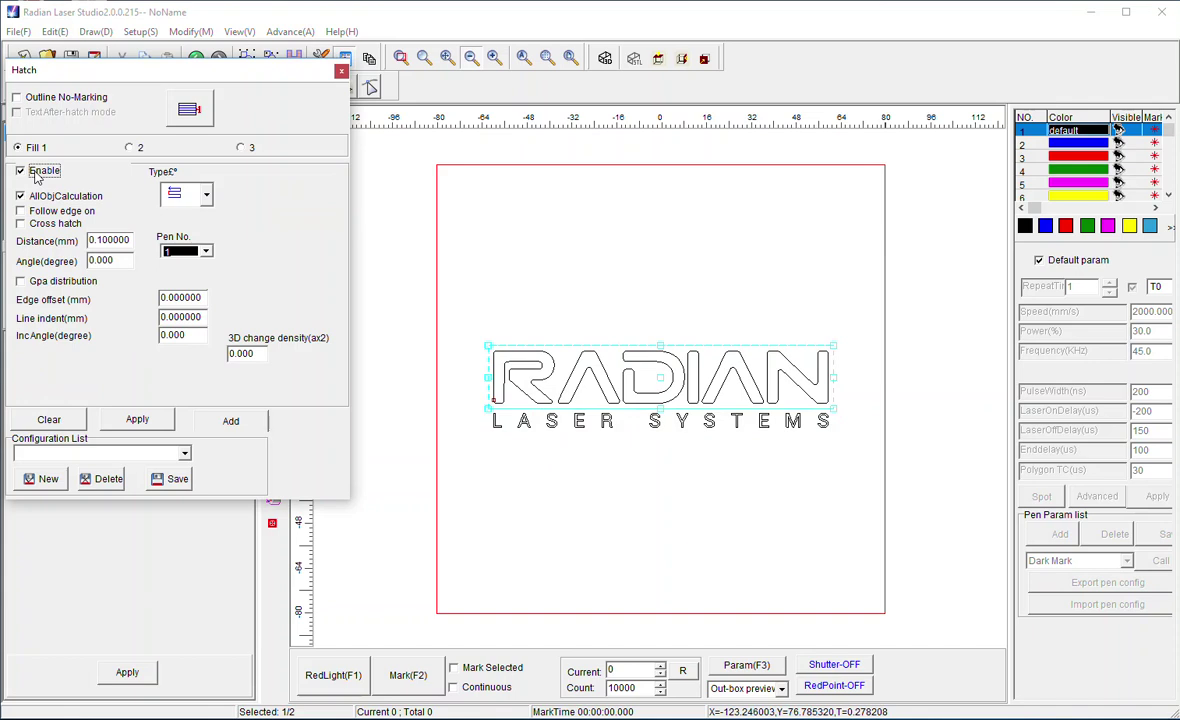
left_click(109, 241)
double_click(109, 241)
type("0.050000")
left_click(164, 411)
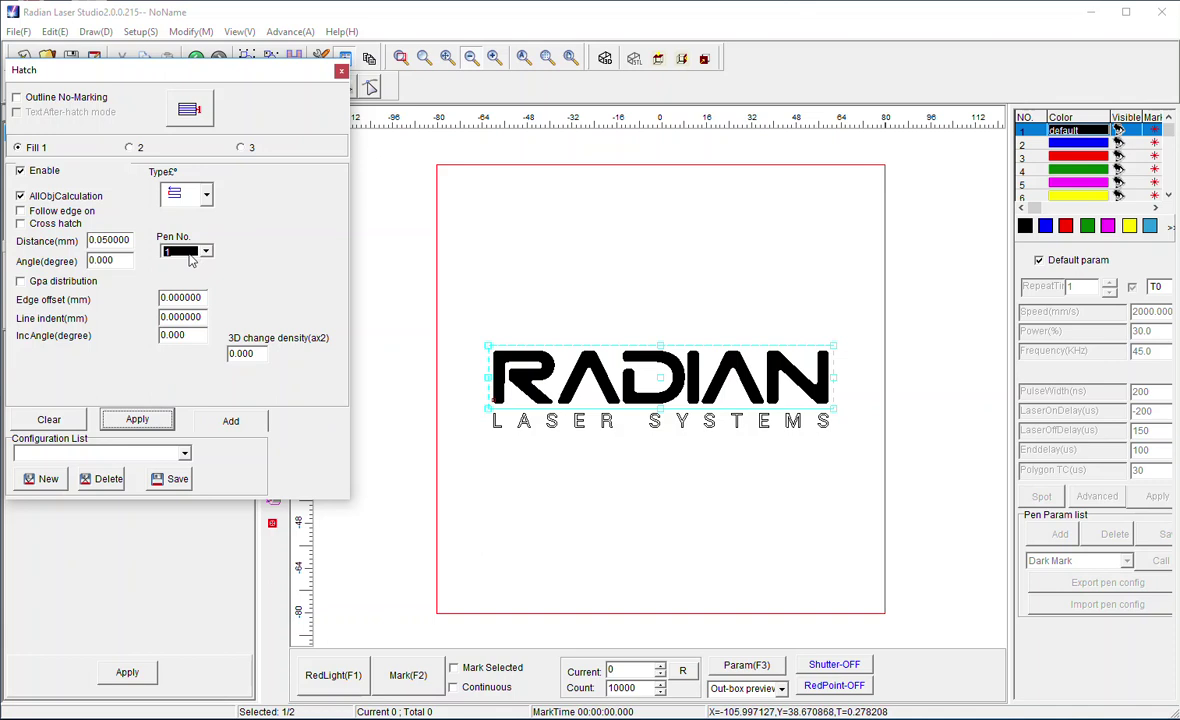
left_click(558, 431)
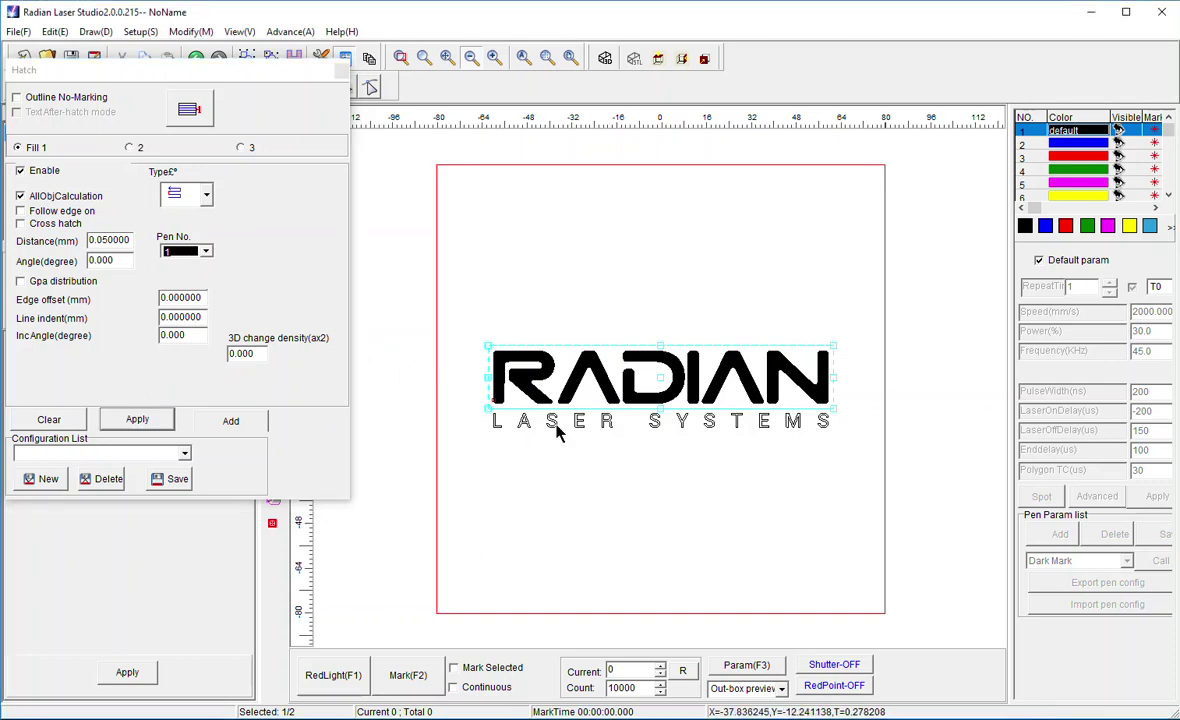
Step: Enable hatching on LASER SYSTEMS at 0.06 mm distance with red pen 3, and apply
left_click(558, 431)
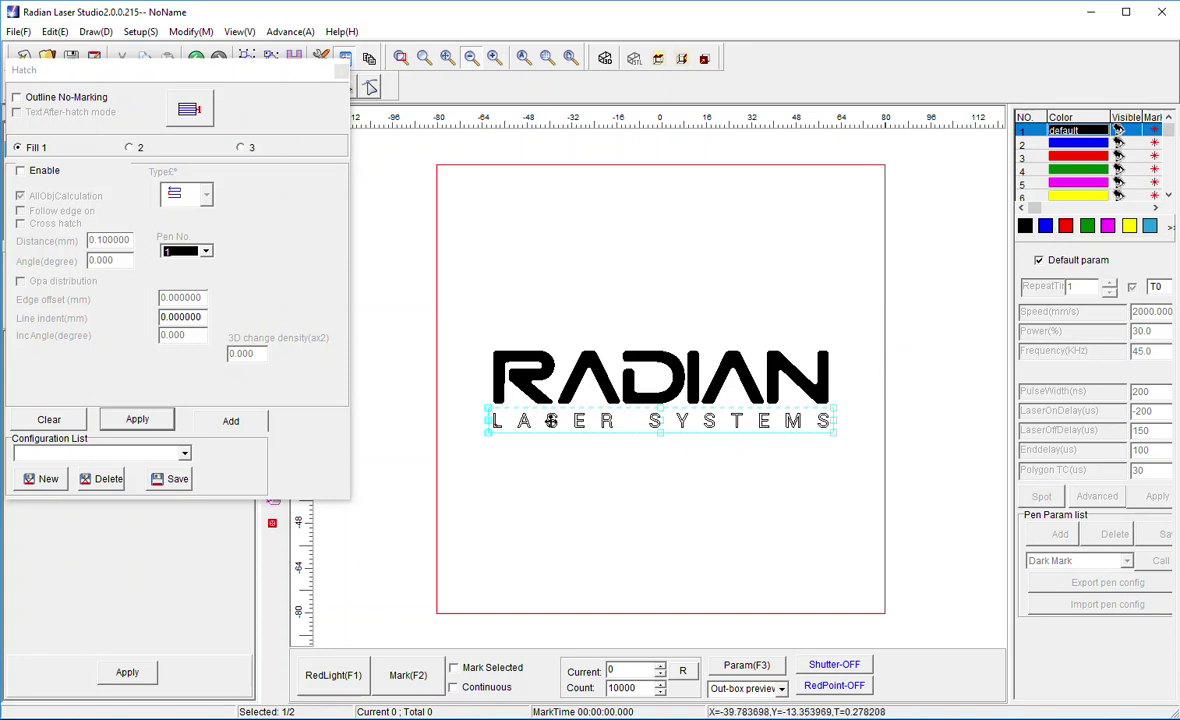
left_click(21, 171)
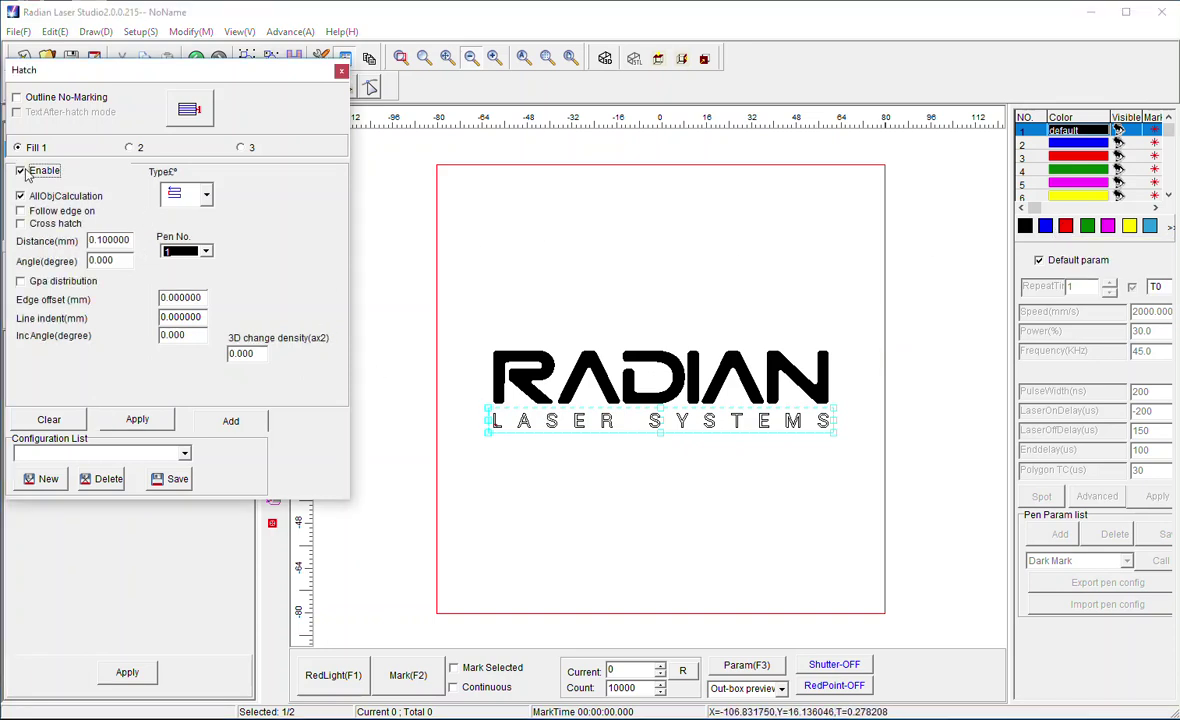
left_click(107, 240)
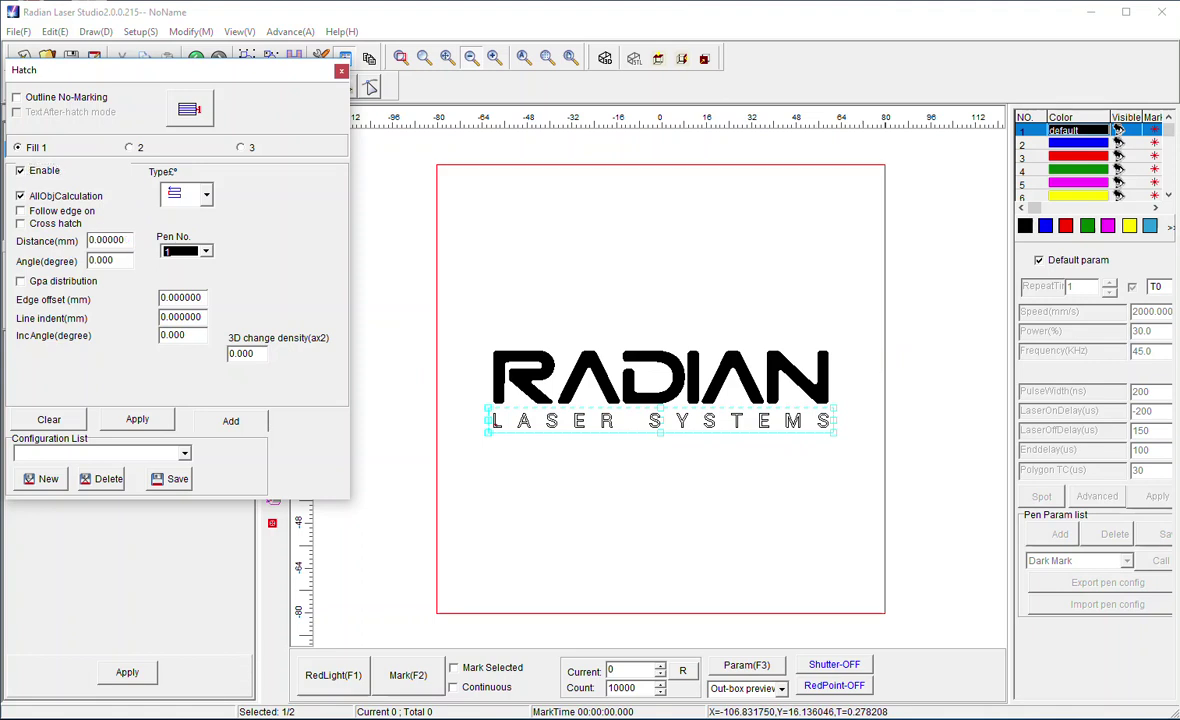
type("6")
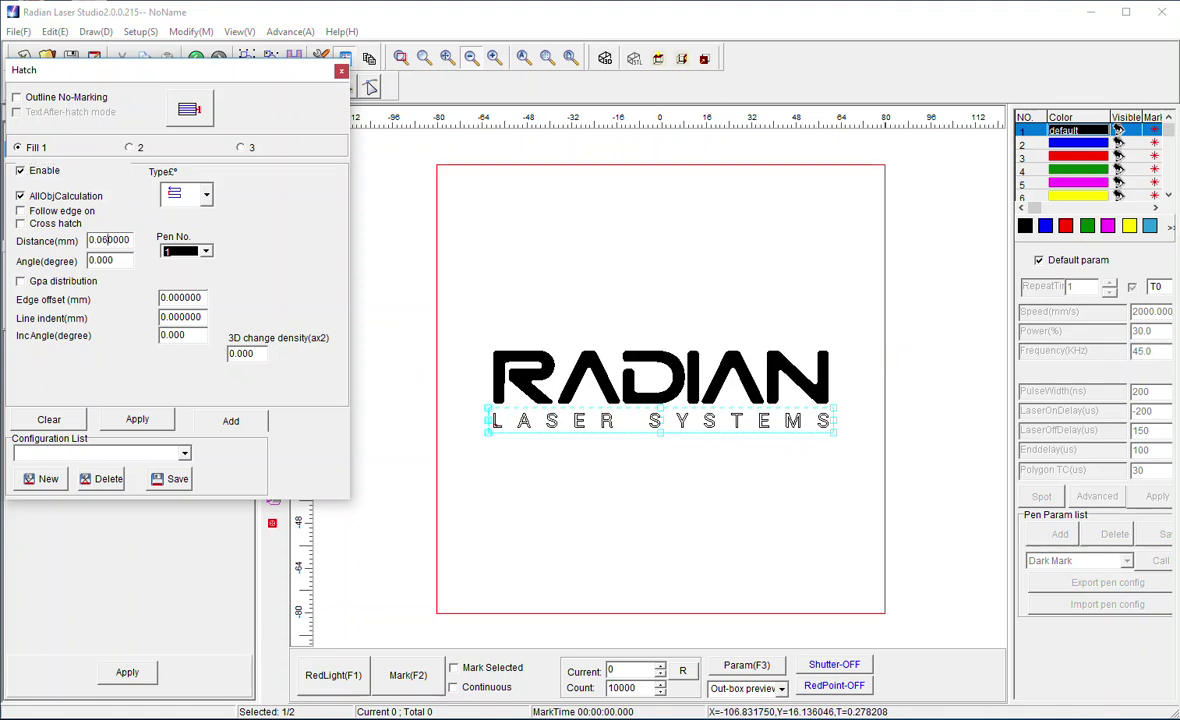
left_click(187, 253)
left_click(187, 287)
left_click(145, 422)
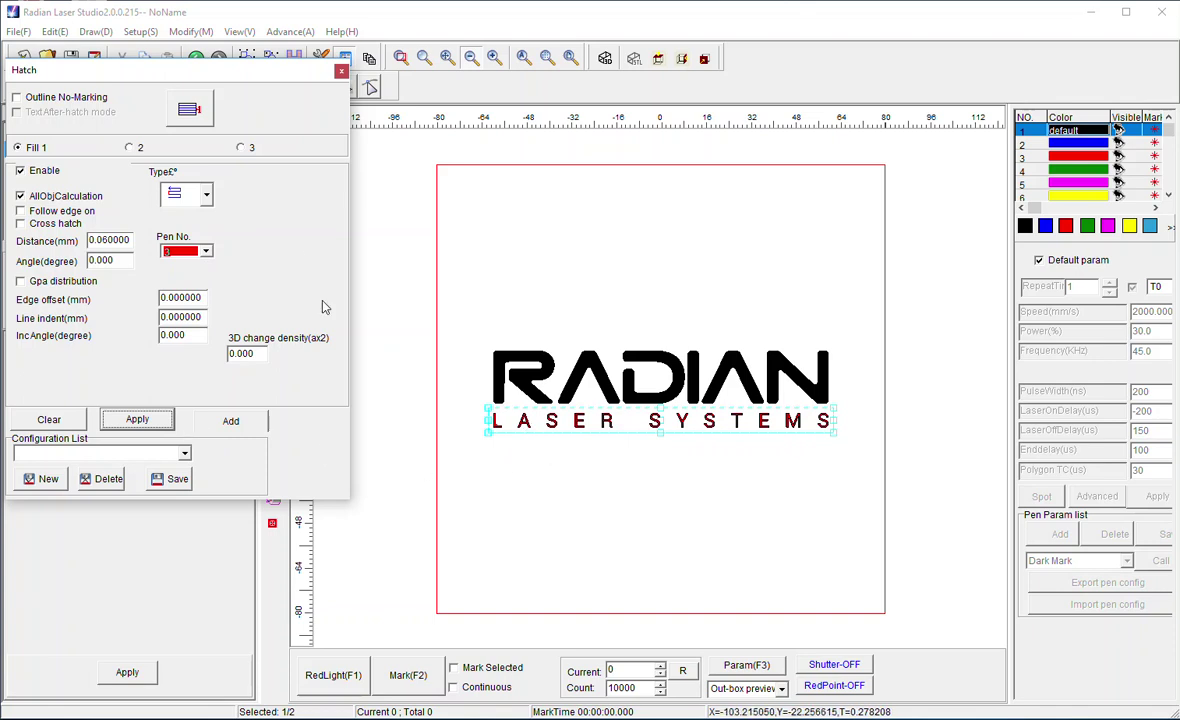
Step: Close the hatch settings, take pen 3 off default parameters and set its frequency to 34 kHz
left_click(341, 72)
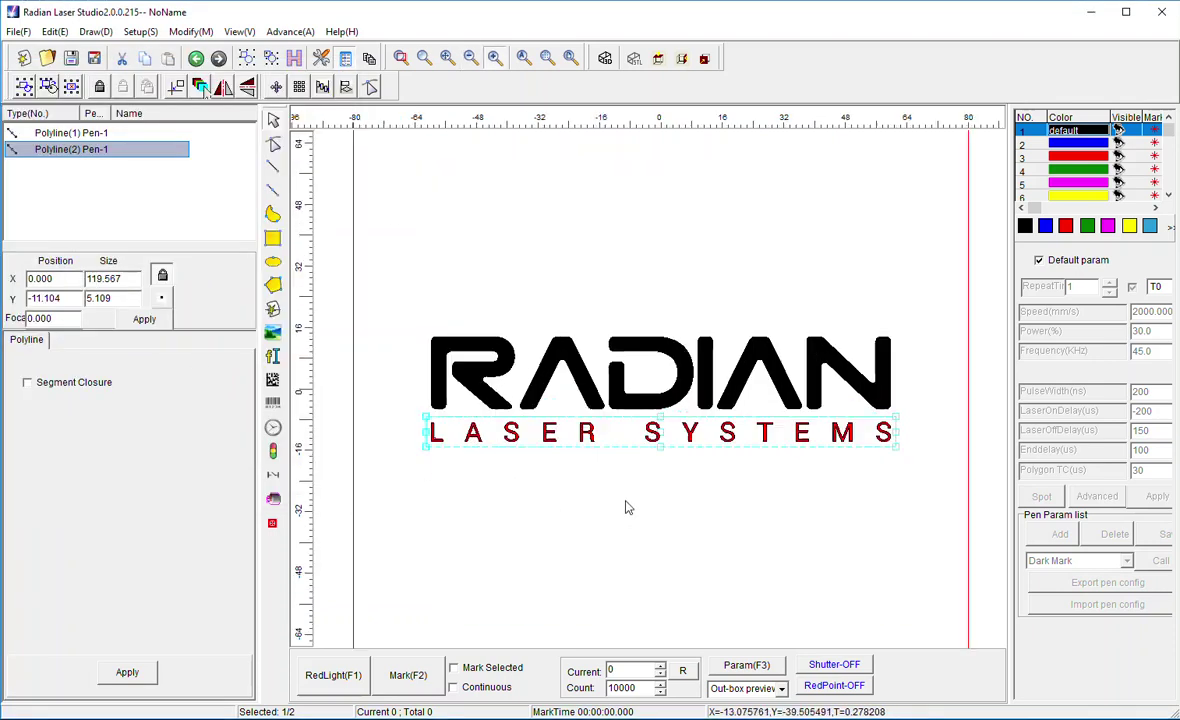
scroll(627, 506, "up", 2)
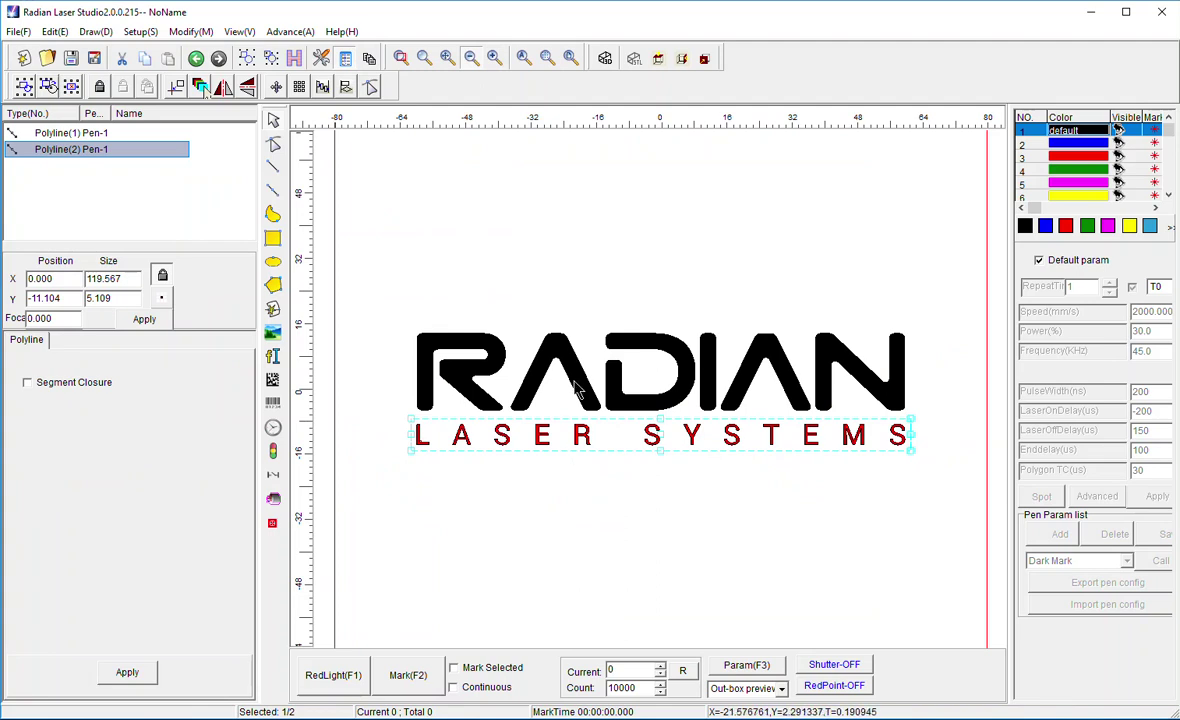
left_click(1039, 260)
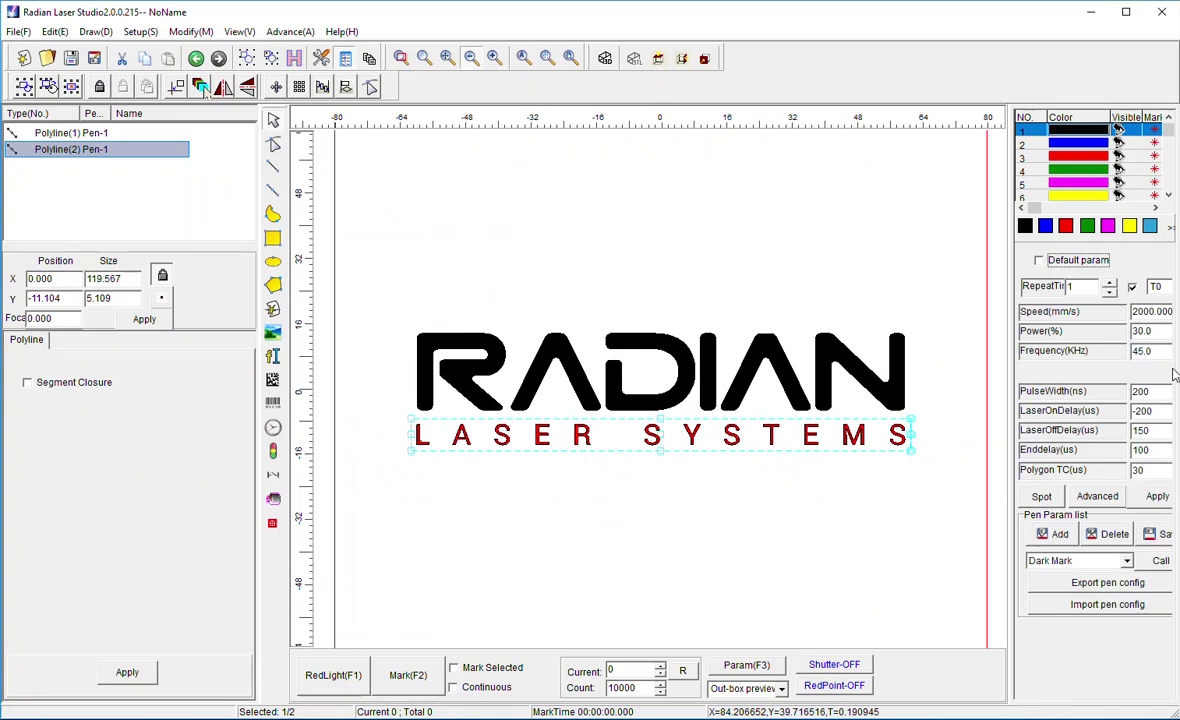
left_click(1080, 157)
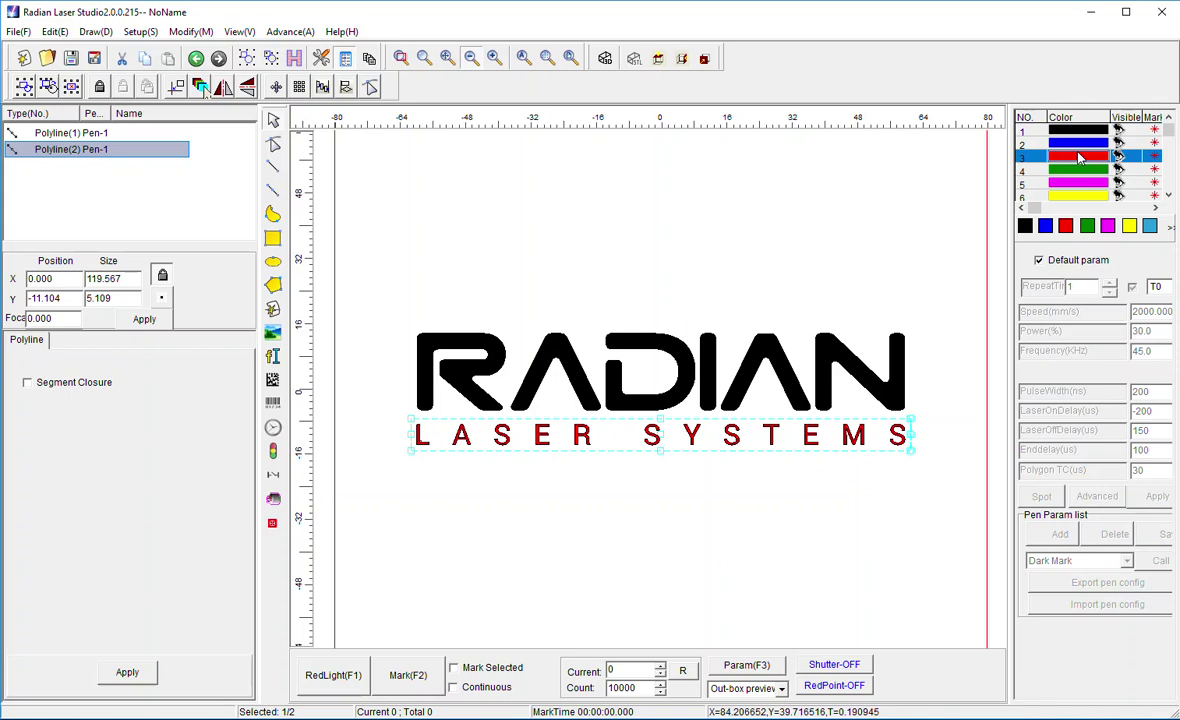
left_click(1038, 260)
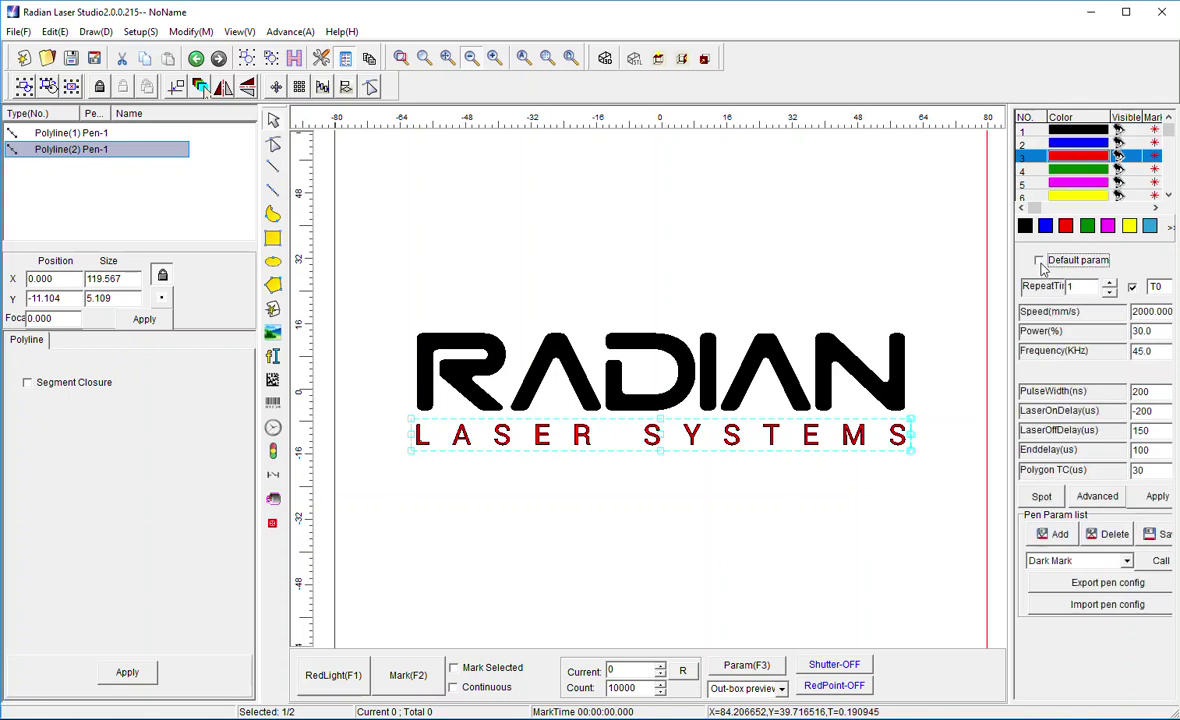
left_click_drag(1160, 351, 1113, 328)
type("34")
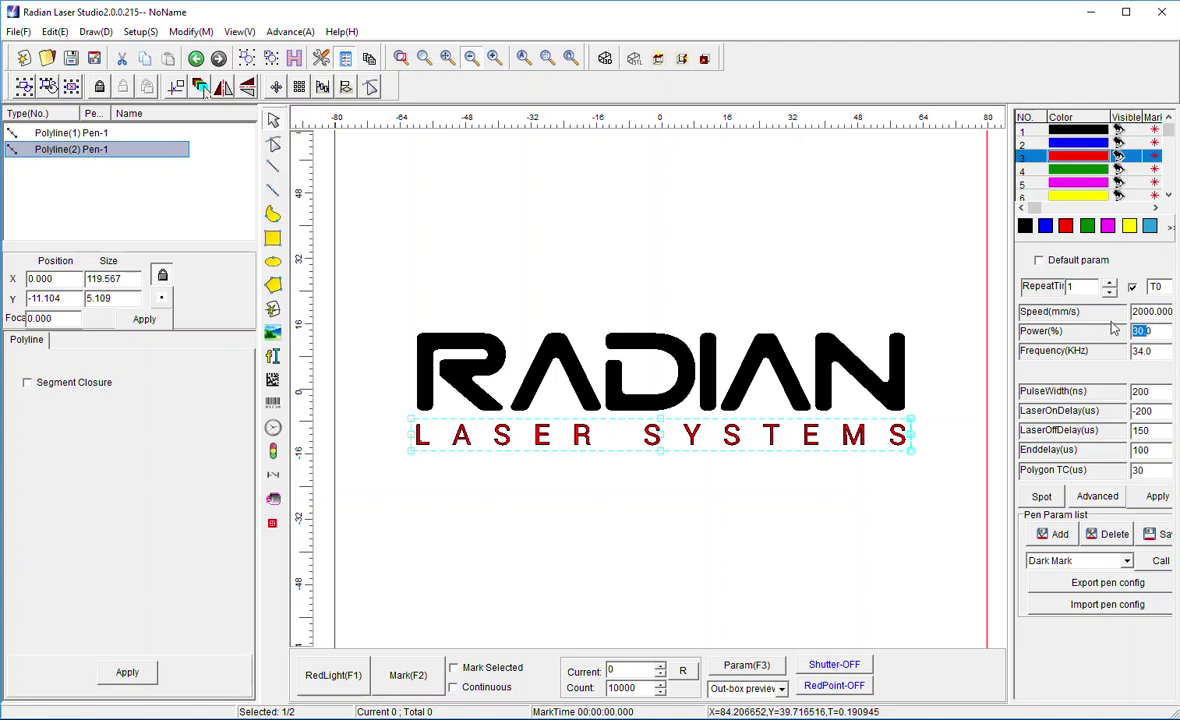
type("20")
left_click(1156, 497)
Step: Set pen 3 power to 2% and assign LASER SYSTEMS to pen 3
left_click_drag(1141, 330, 1128, 330)
type("2")
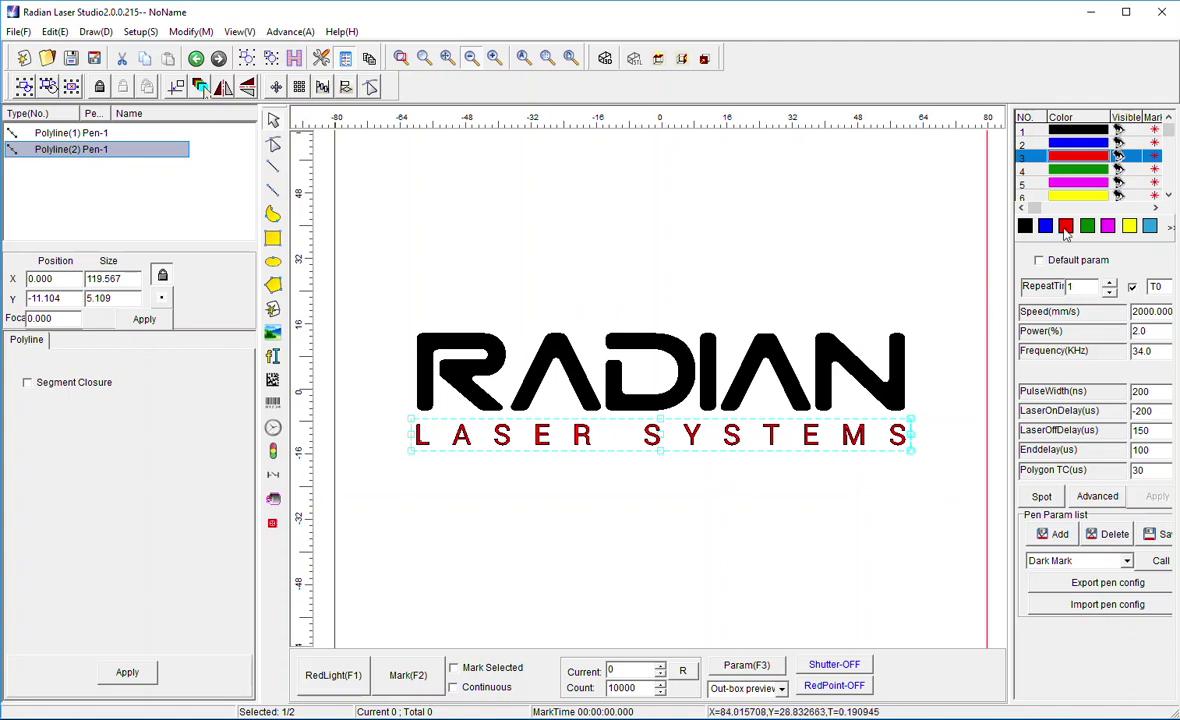
left_click(1065, 228)
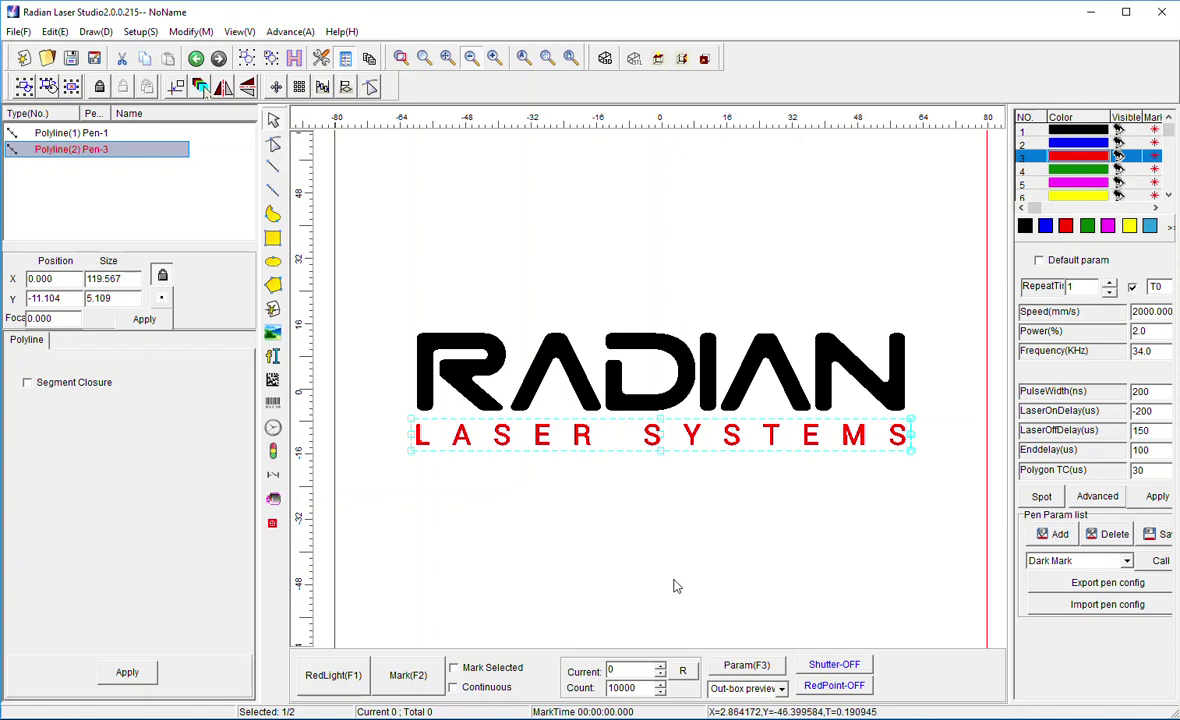